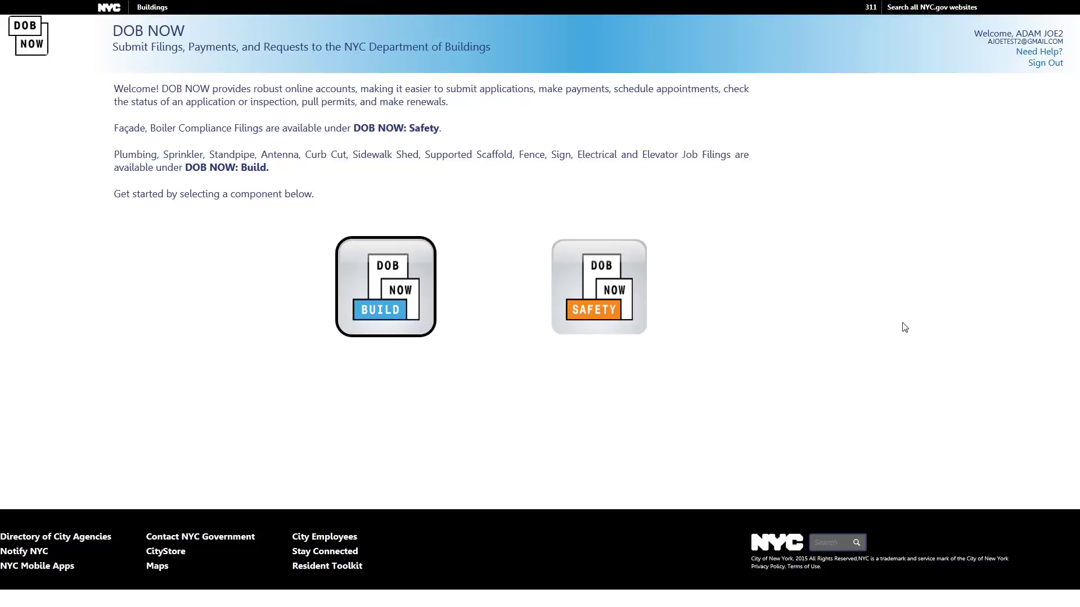
Step: Open the Build component and the new job filing created on 01/08/2018, confirming its job info
click(377, 292)
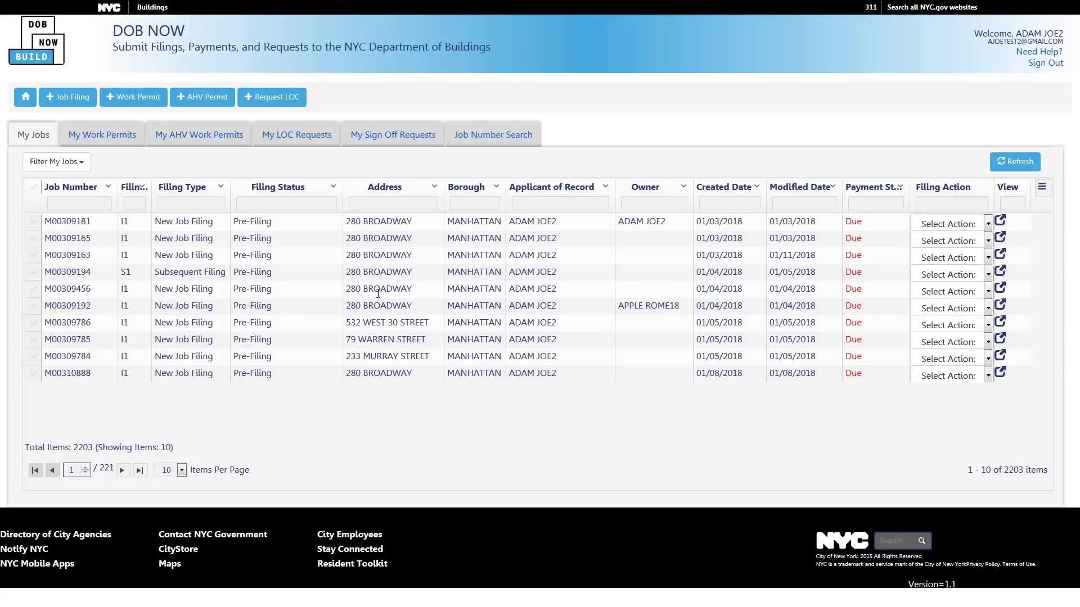
double_click(253, 375)
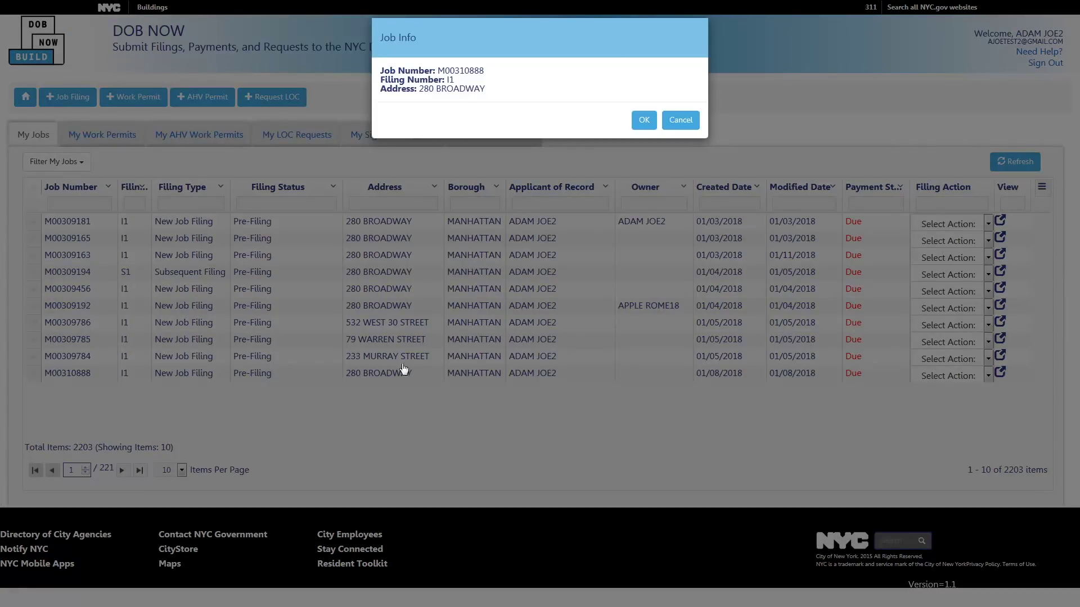
click(644, 121)
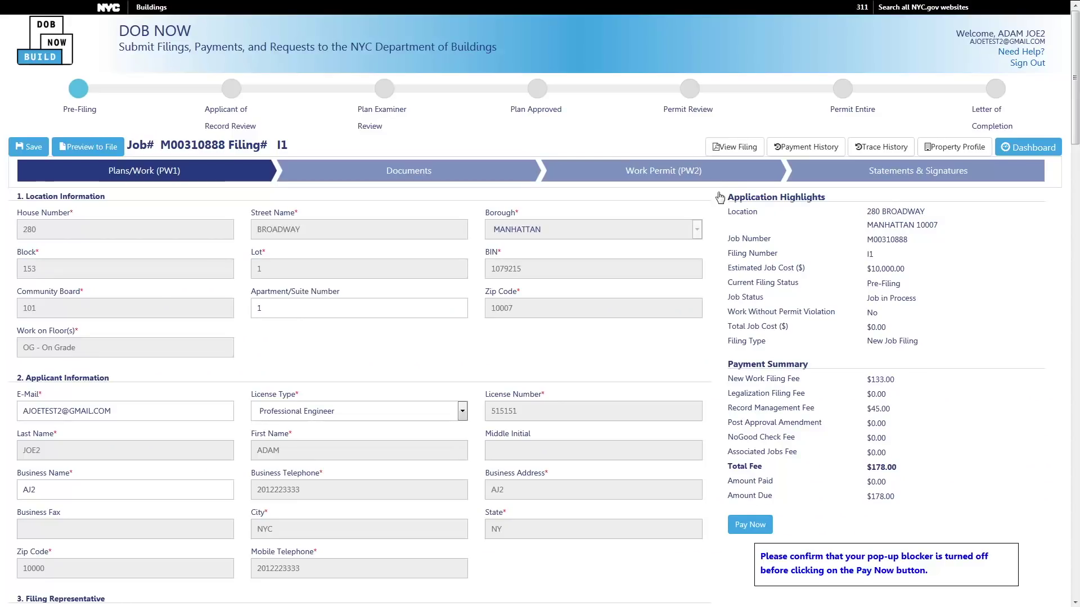
Step: Start paying the boiler inspection report's filing fee in DOB NOW: Safety and proceed from its payment summary
click(755, 527)
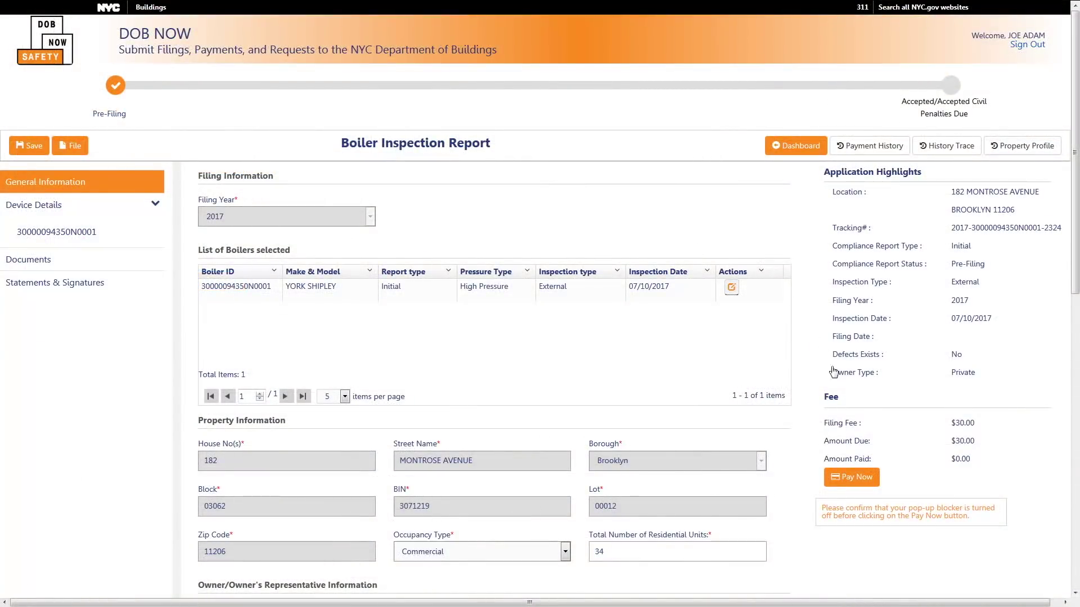
click(851, 478)
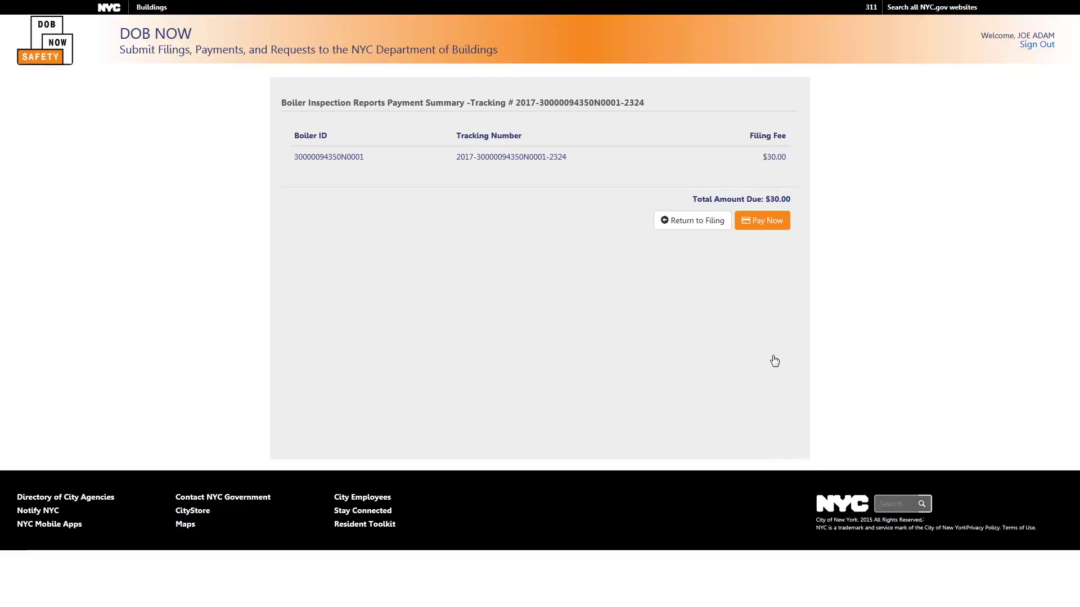
click(766, 227)
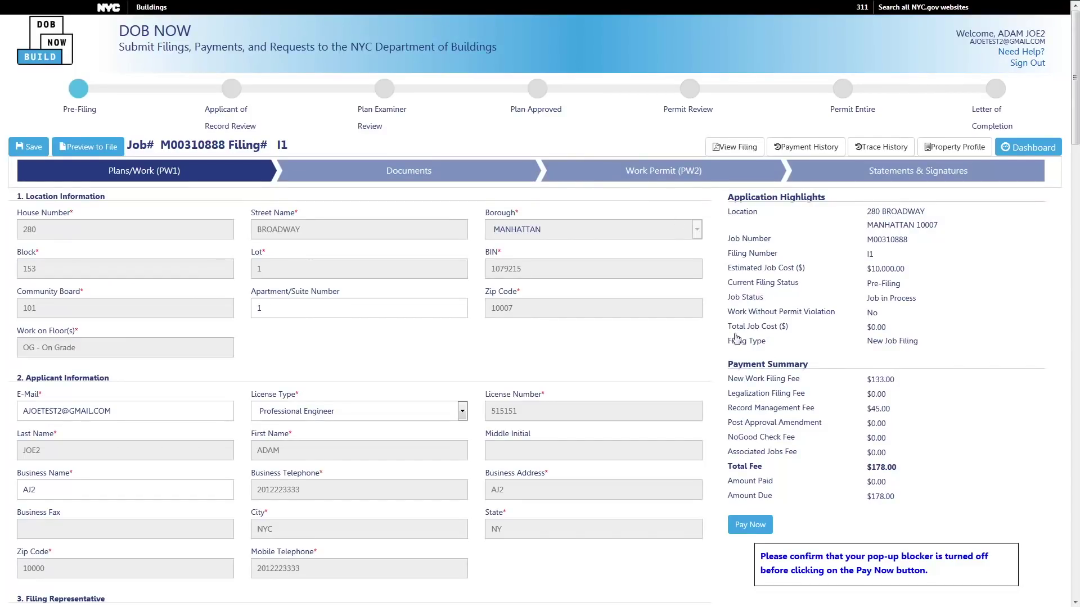
Step: Start and confirm the fee payment for the Build job filing, allowing pop-ups for the site
click(756, 527)
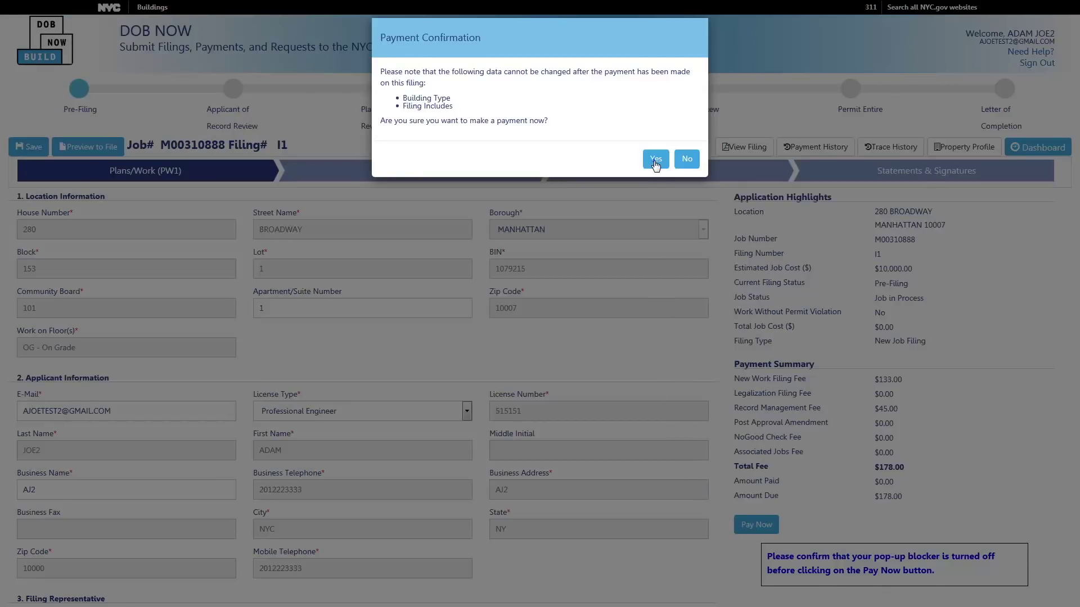
click(656, 159)
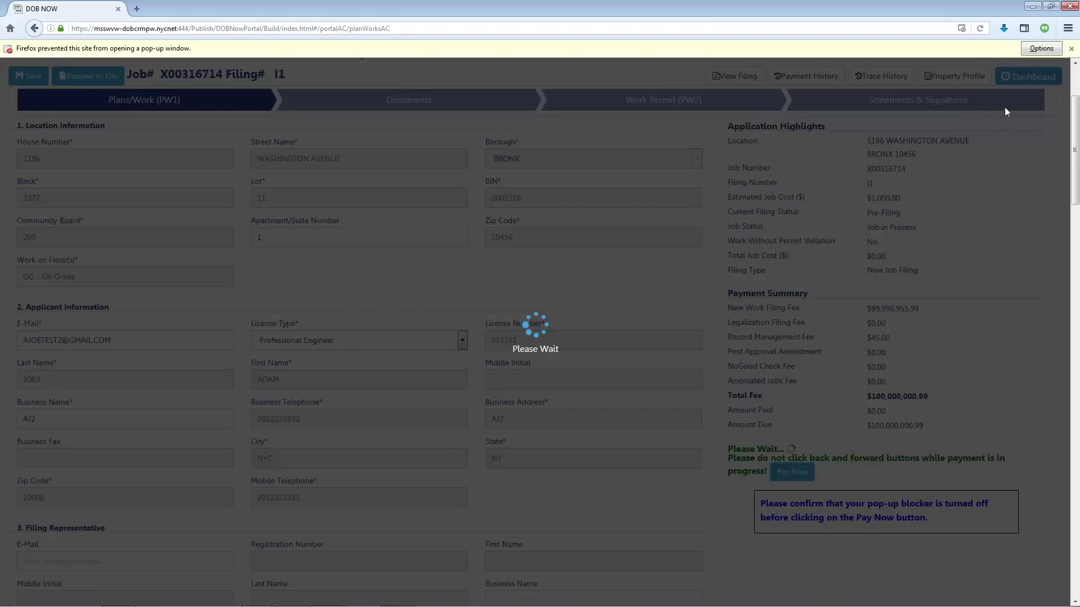
click(1041, 49)
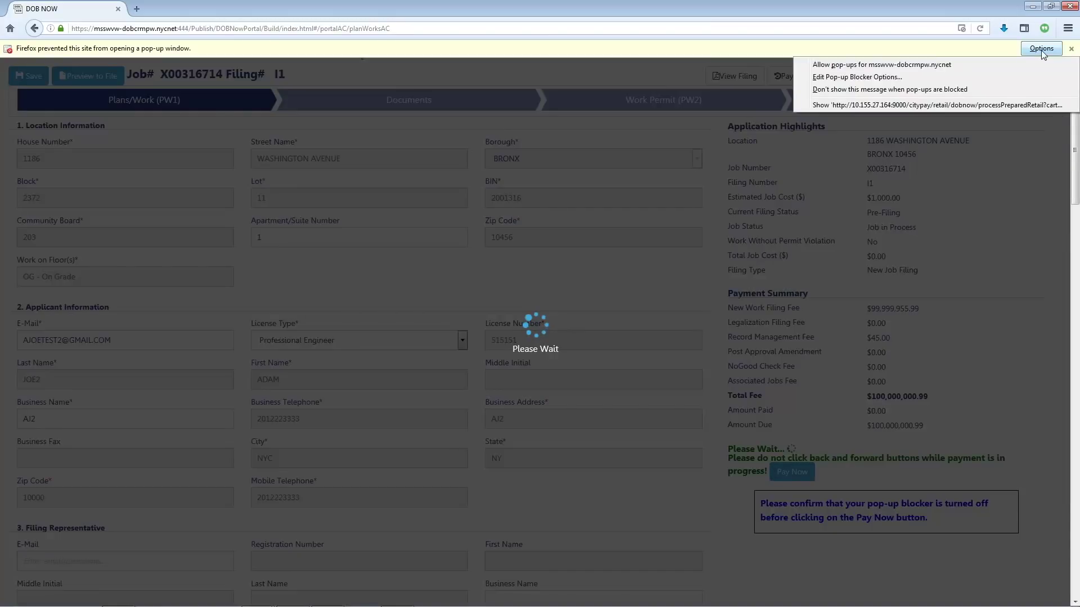
click(950, 63)
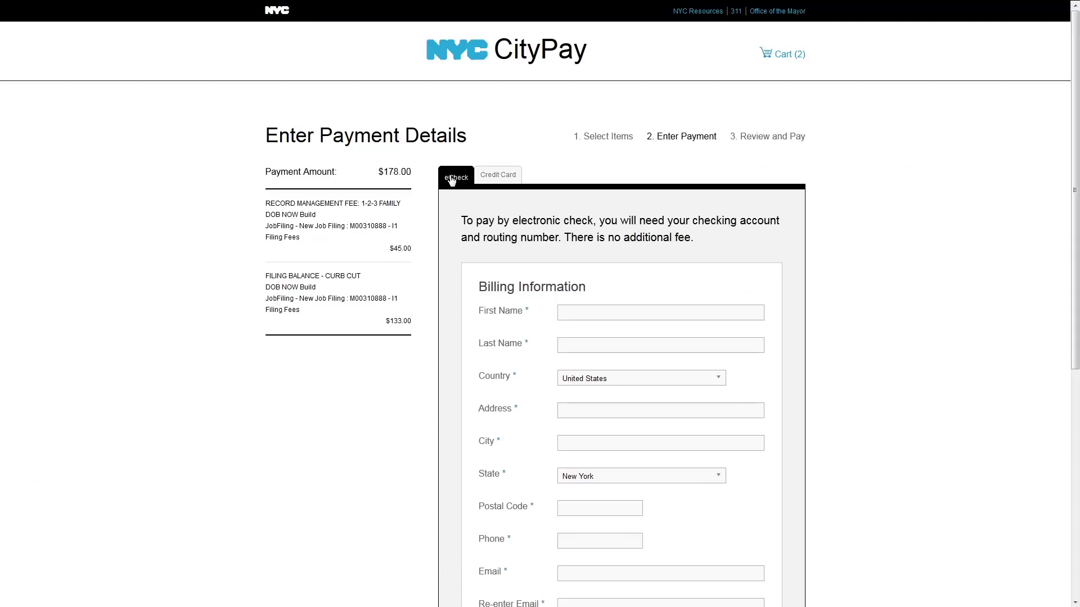
Step: Choose credit card payment in CityPay and enter the payer's first name, last name and street address
click(451, 179)
click(502, 177)
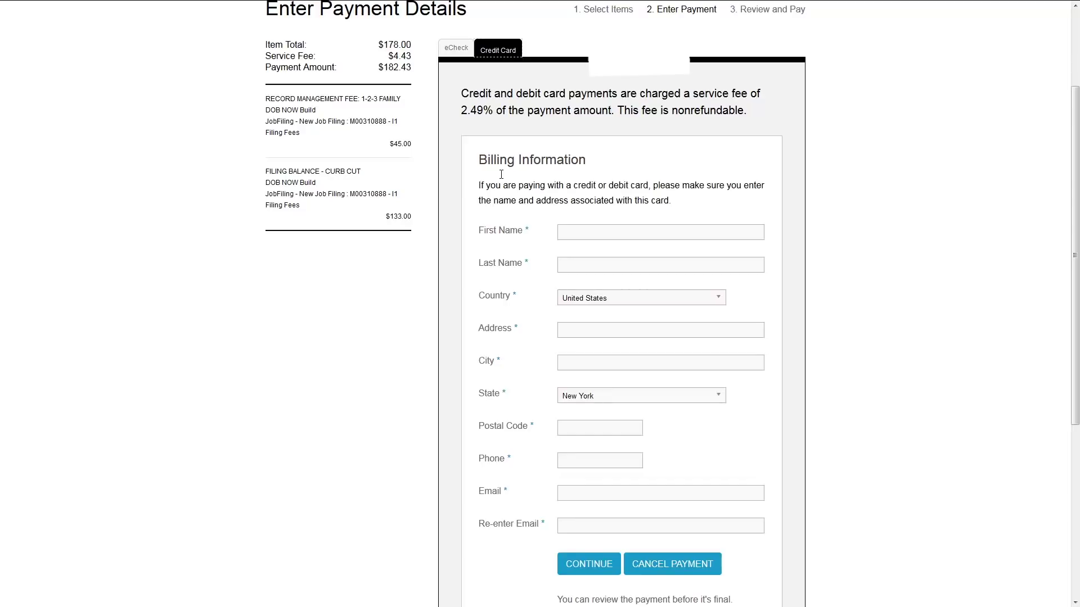
click(579, 232)
text(John)
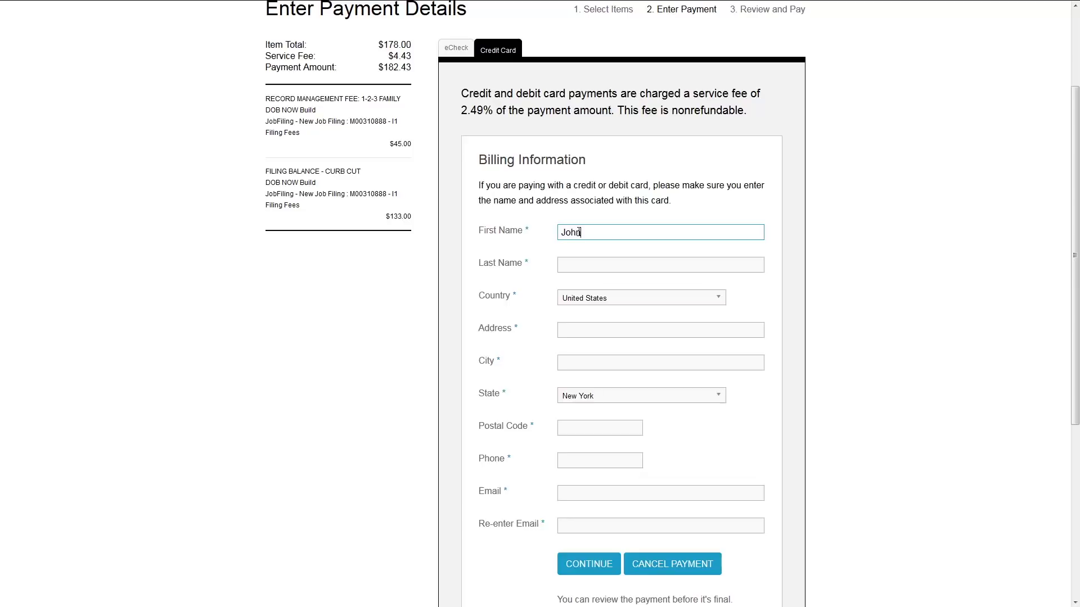
key(Tab)
text(Doe)
key(Tab)
key(Tab)
text(280 Broadway)
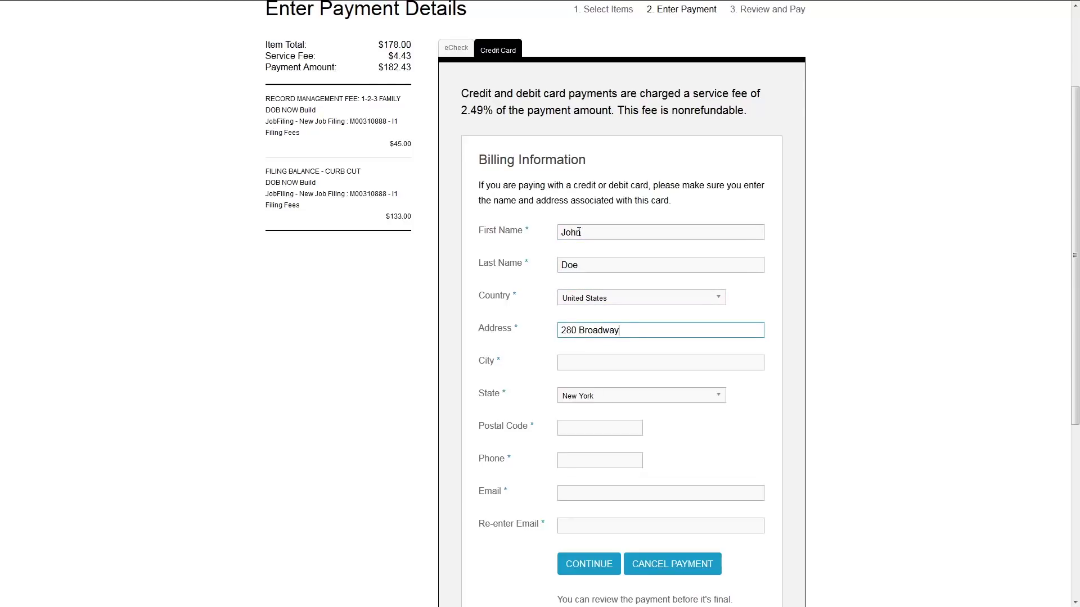
Step: Complete the billing information with the payer's city, postal code, phone number and repeated e-mail address, and continue
key(Tab)
text(New York)
key(Tab)
key(Tab)
text(10007)
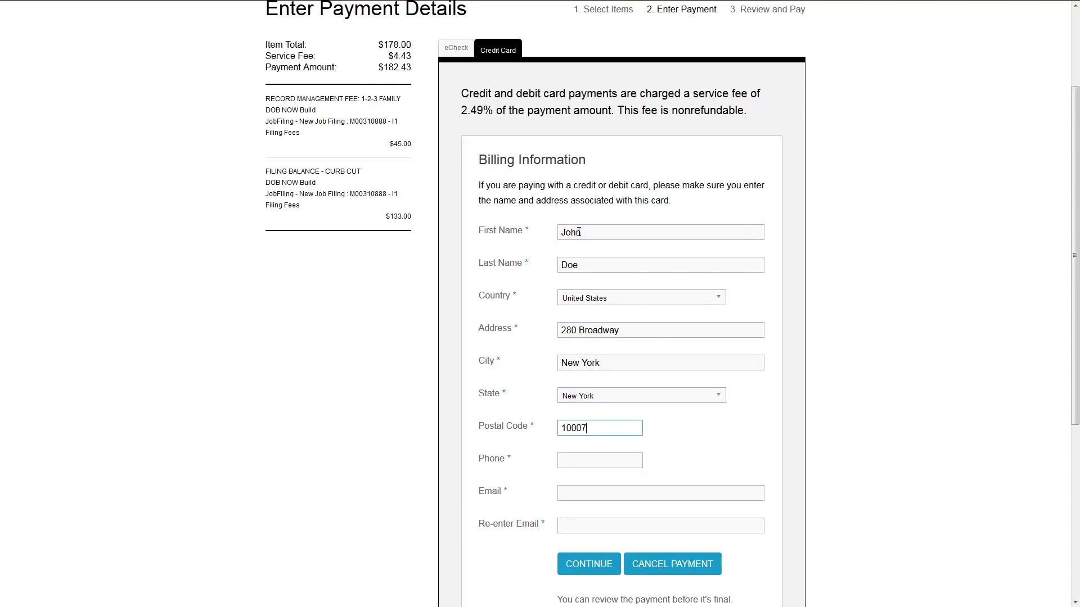
key(Tab)
text(1234567890)
key(Tab)
text(jdoe@test.com)
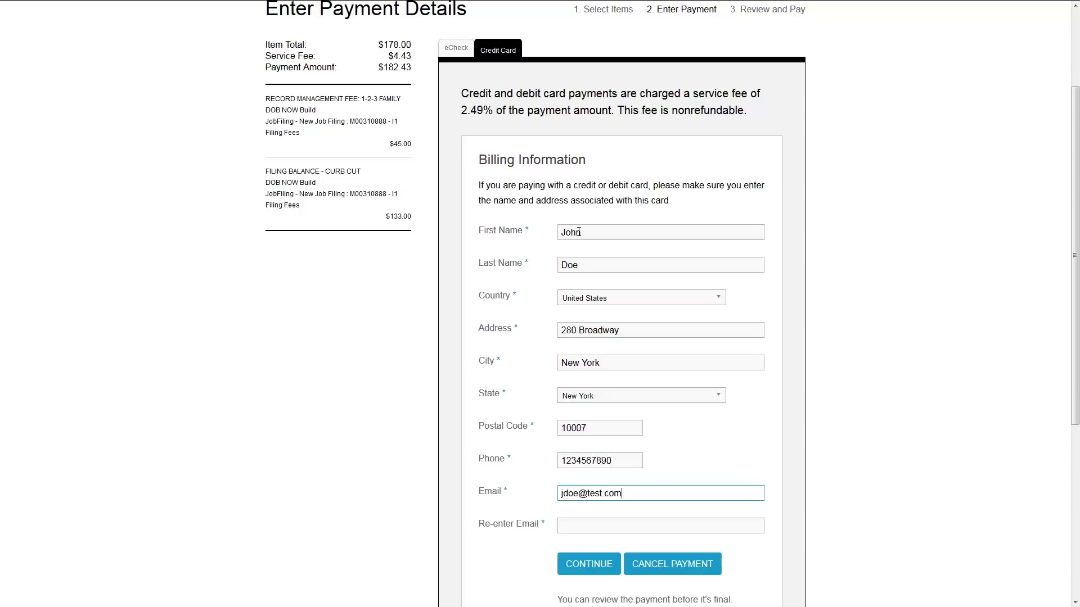
key(Tab)
text(jdoe@test.com)
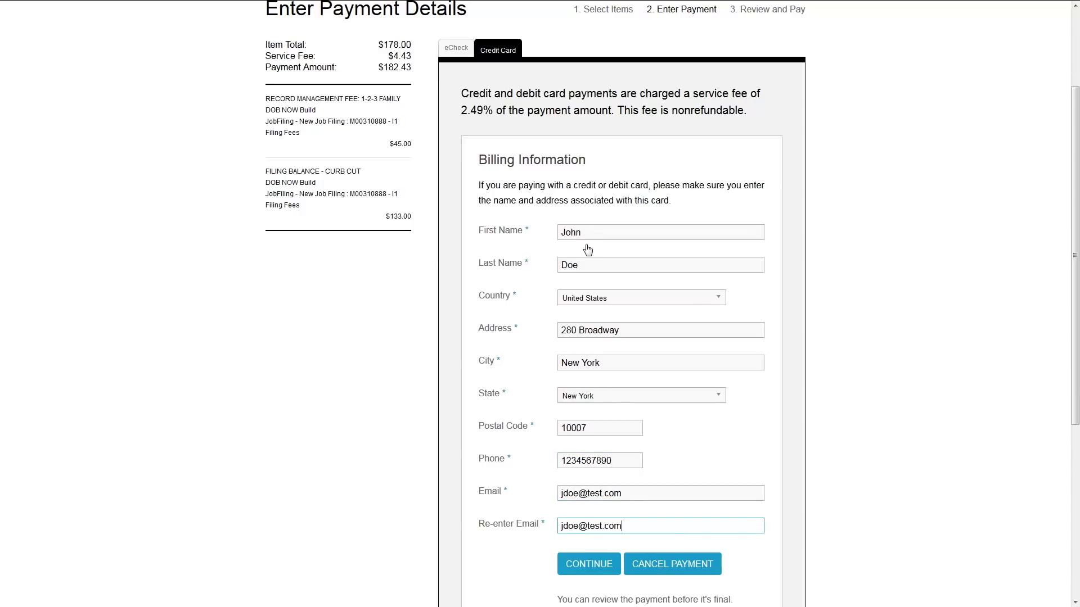
click(589, 564)
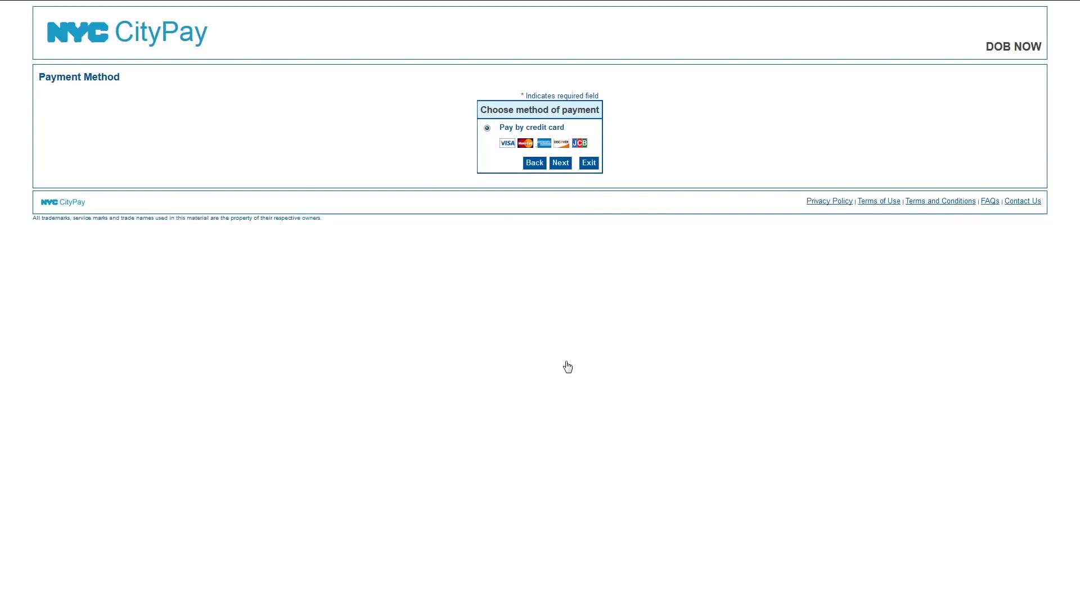
Step: View the credit card payment information page, go back, and show the account types for electronic check payment
click(562, 166)
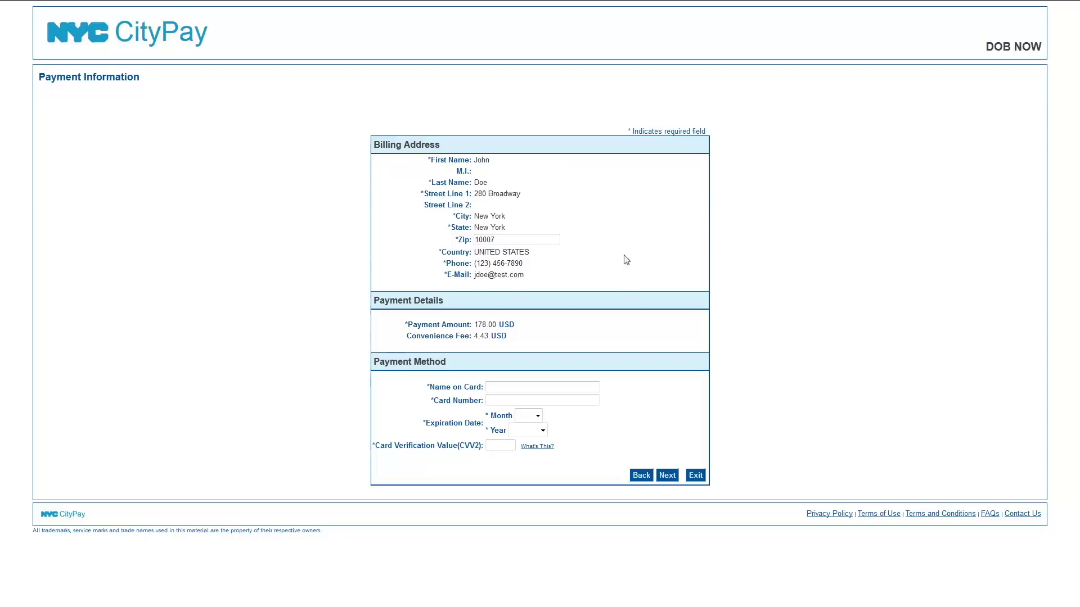
click(641, 475)
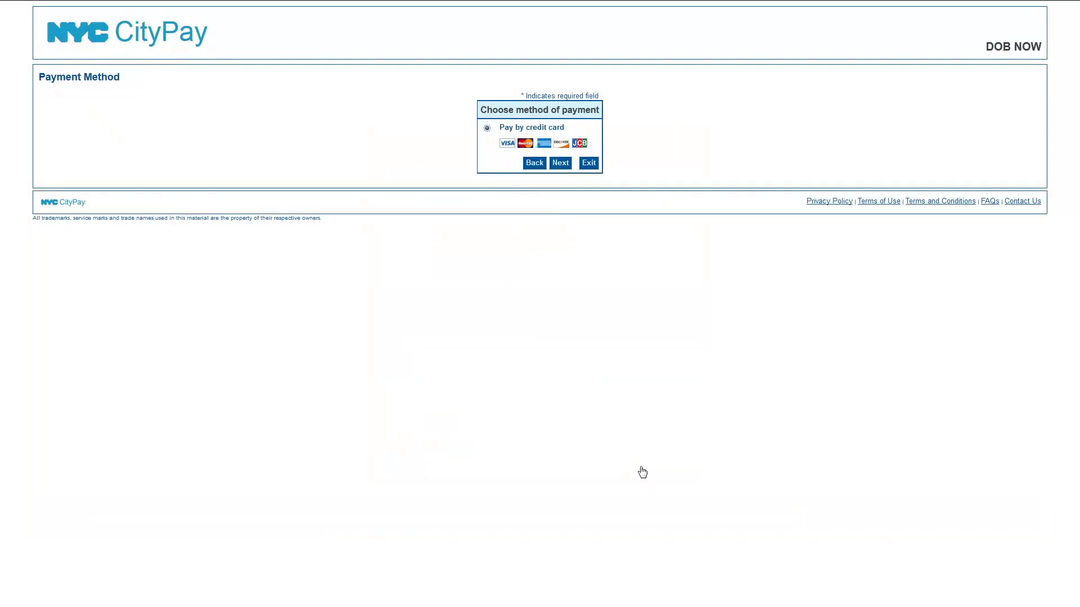
click(531, 168)
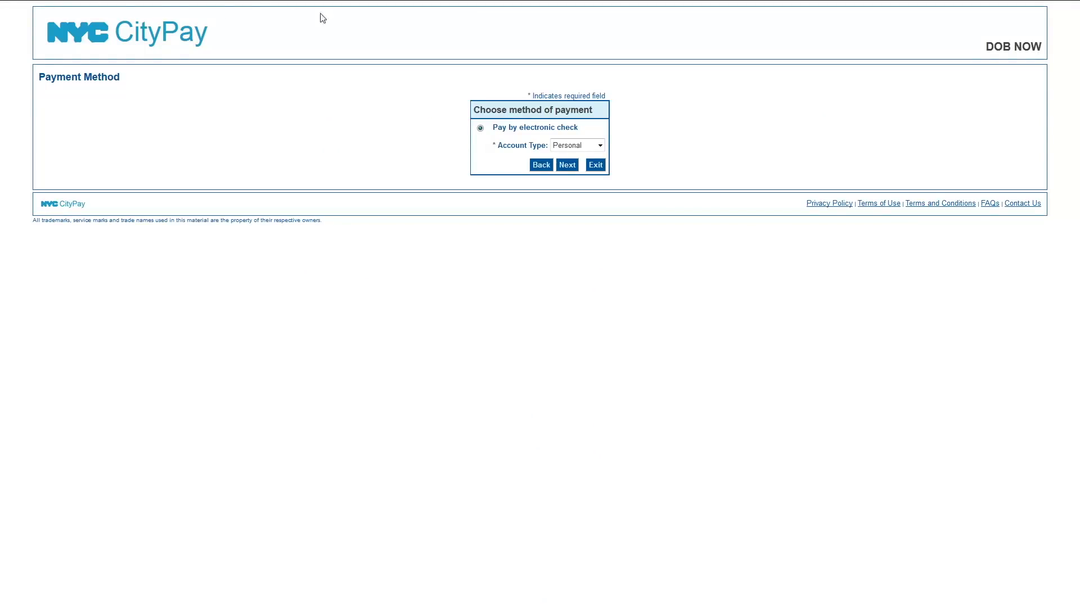
click(600, 145)
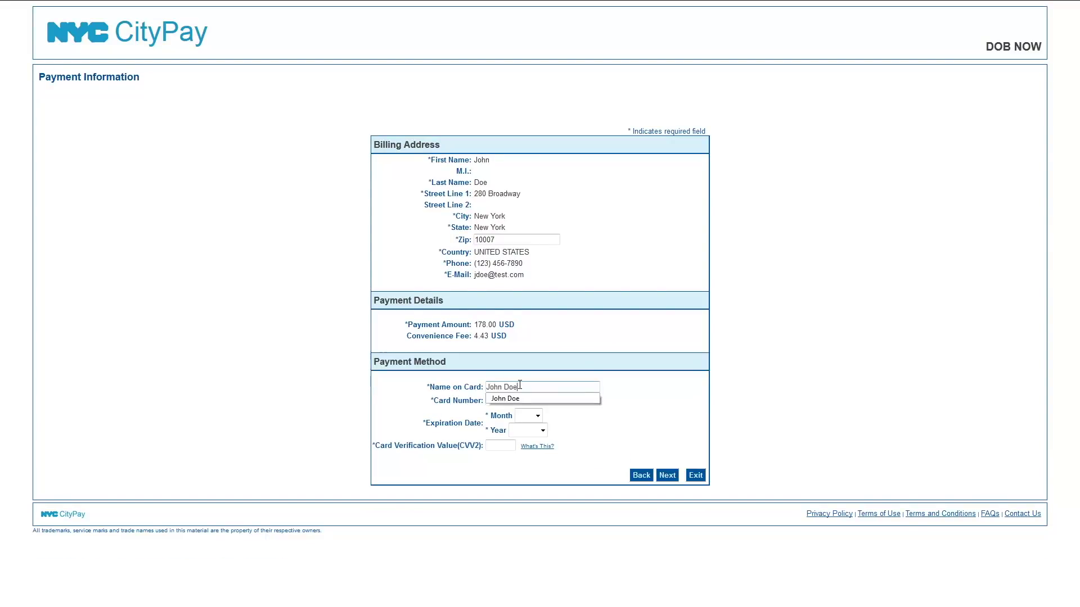
Step: Enter the cardholder's name, card number, expiration month and year, and card verification value, and proceed to the payment review
text(4111111111111111)
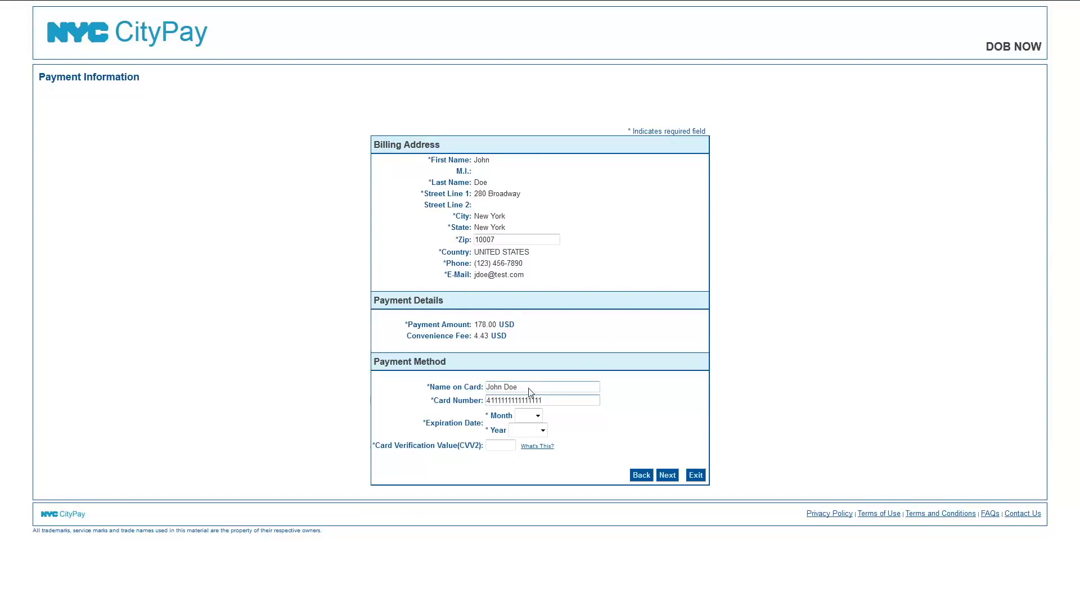
click(535, 415)
click(534, 452)
click(542, 431)
click(534, 476)
click(500, 445)
text(123)
click(667, 476)
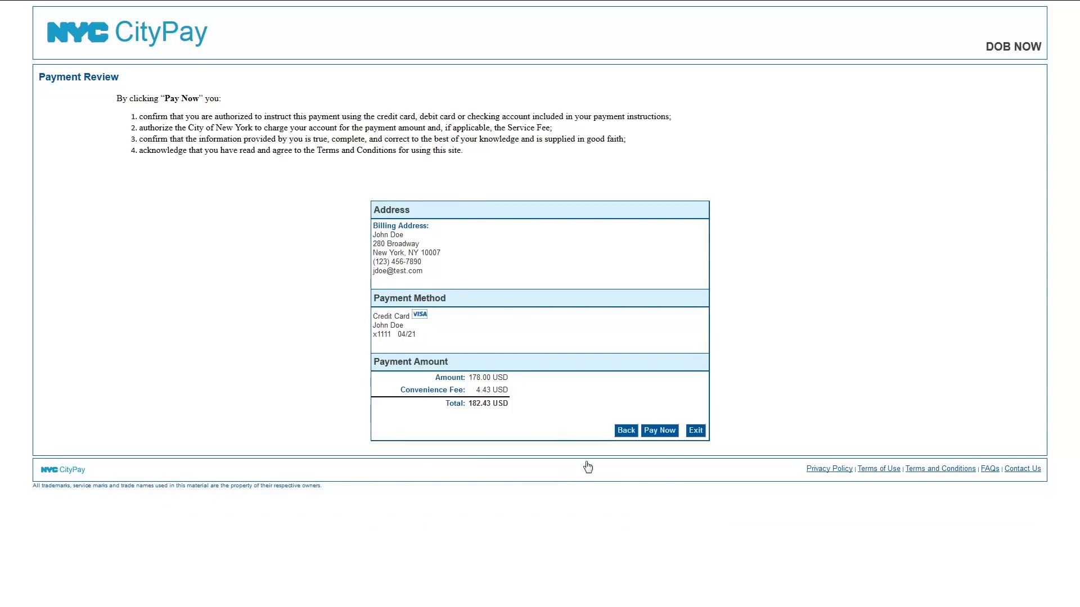
Step: Submit the reviewed card payment, and close the receipt and the payment notification
click(660, 432)
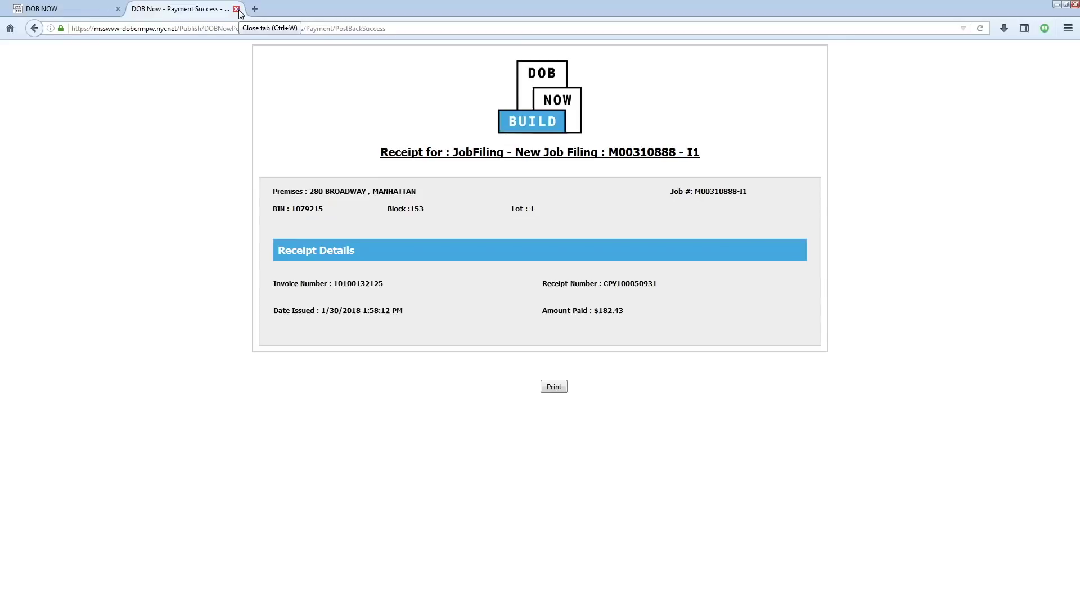
click(240, 10)
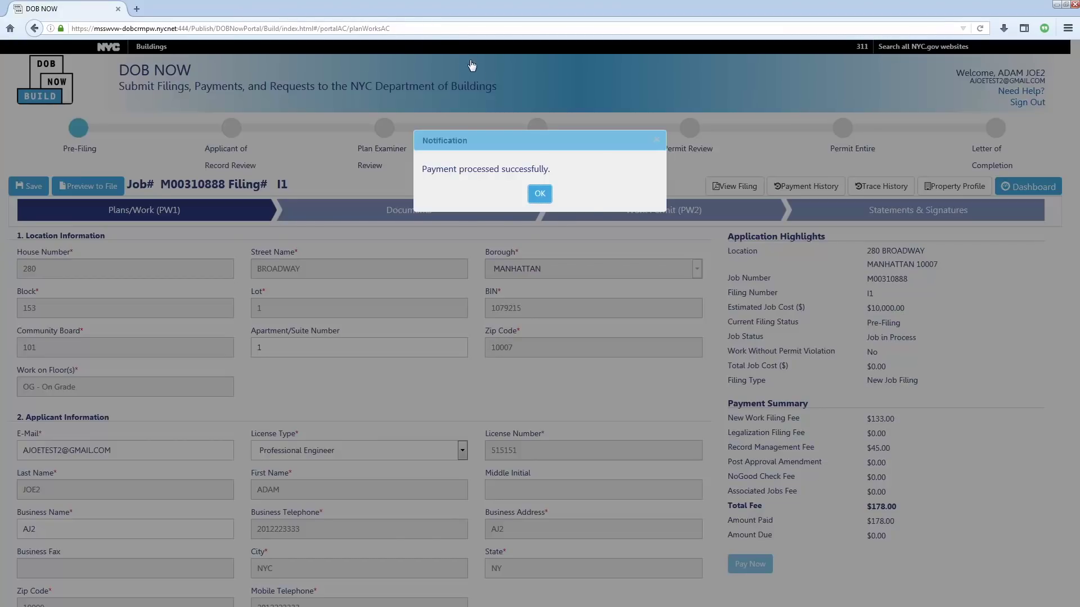
click(540, 195)
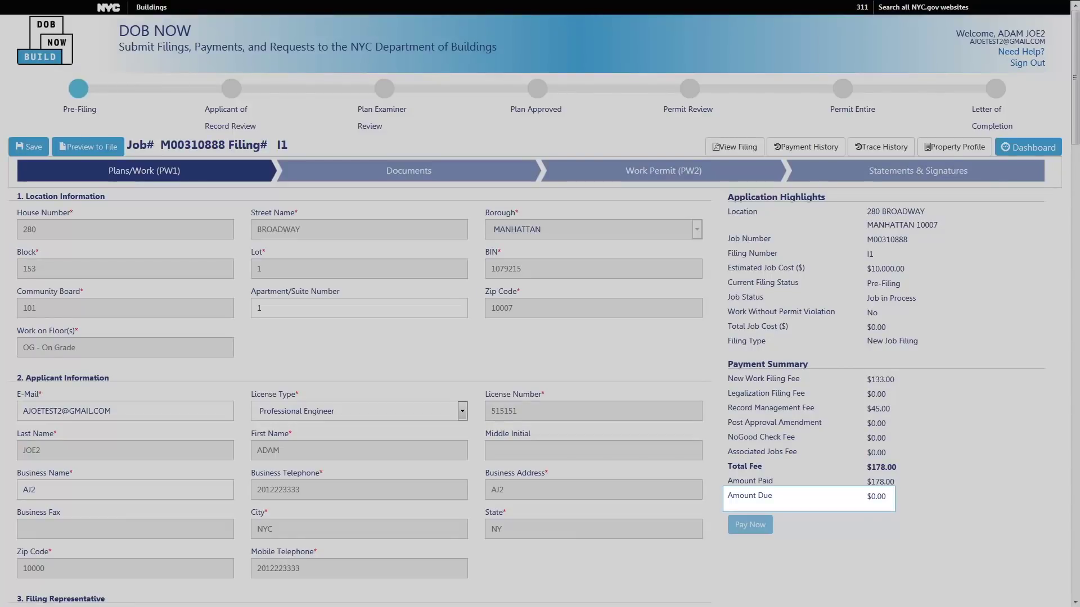